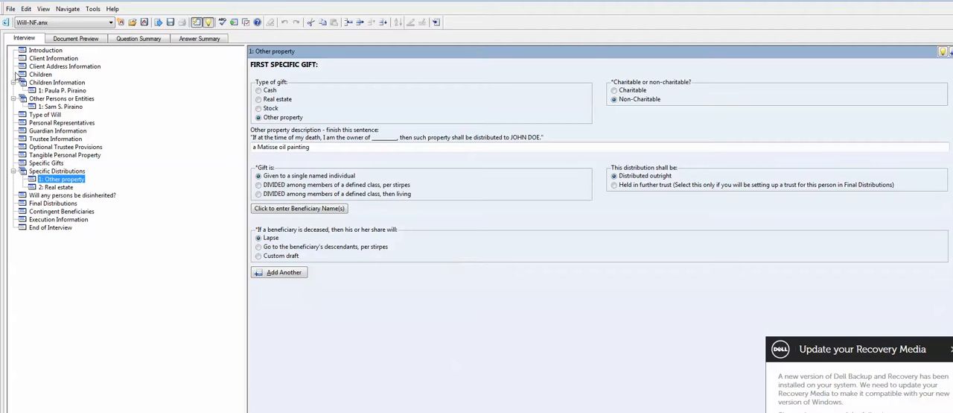
Review the interview answers for the first child, the other named person and the first specific gift.
left_click(55, 91)
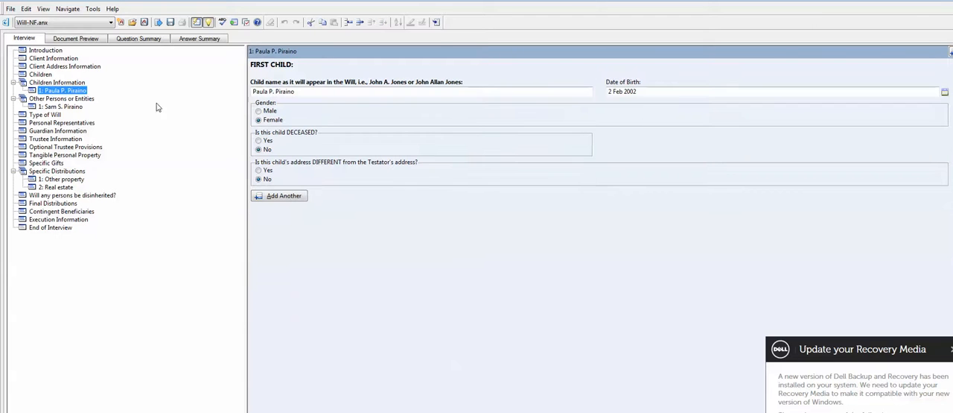
left_click(59, 107)
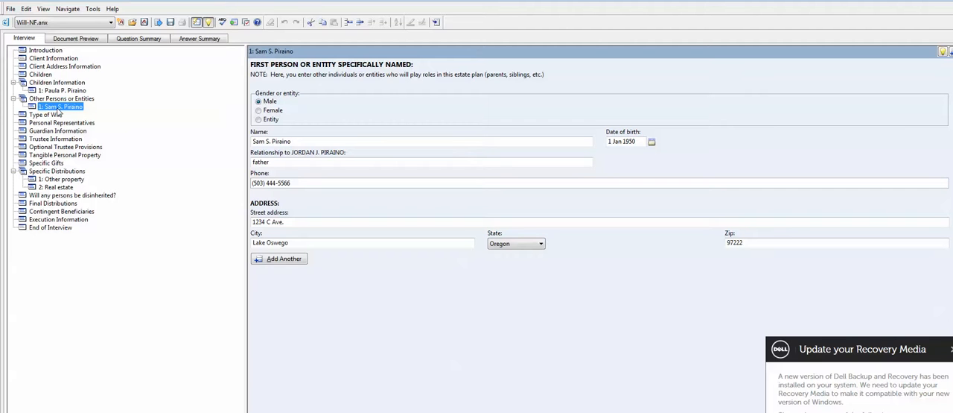
left_click(60, 179)
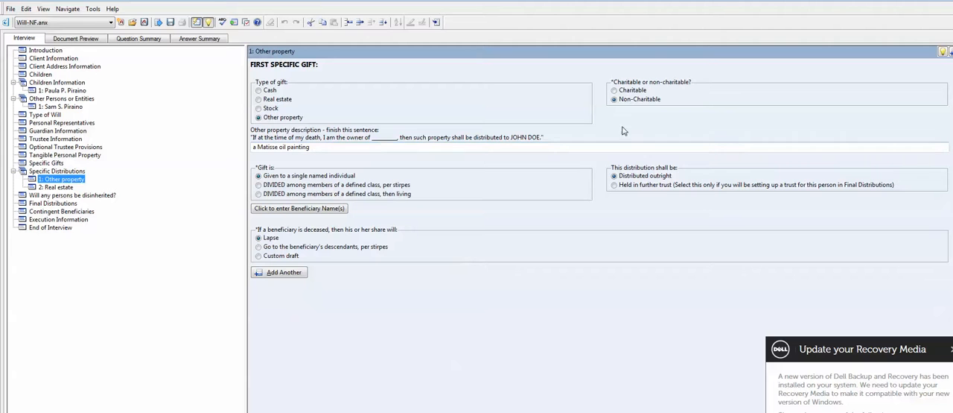
Examine the first specific gift's sole beneficiary and the selectable beneficiary names from the answer source.
left_click(282, 210)
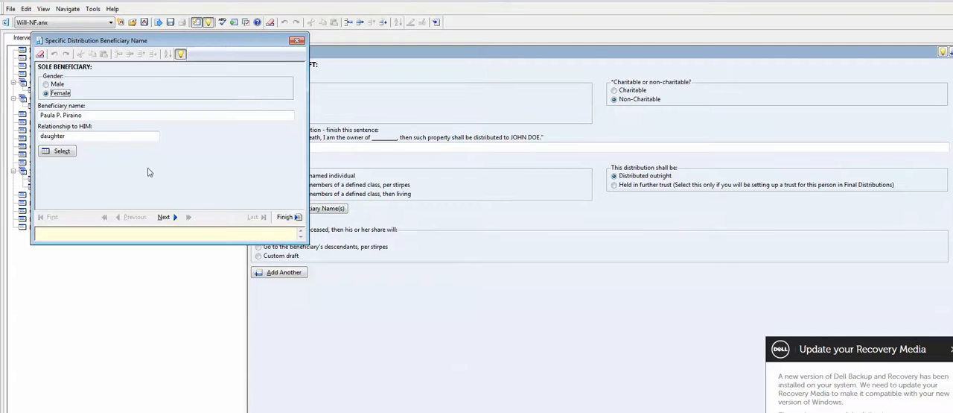
left_click(63, 151)
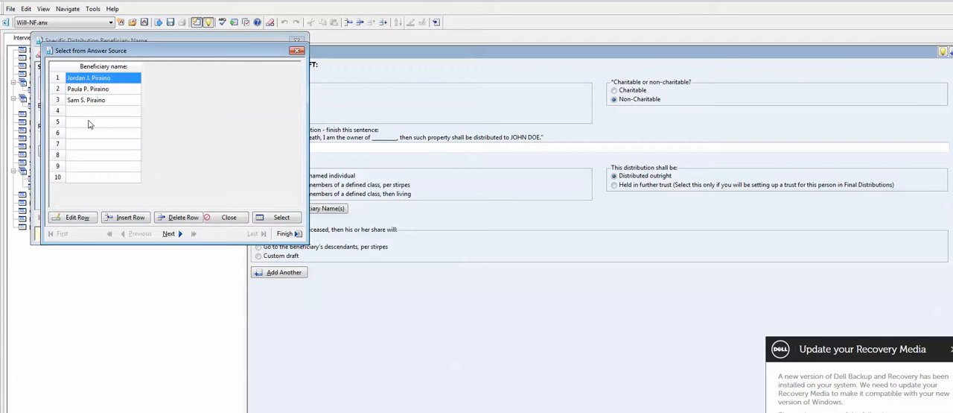
left_click(220, 223)
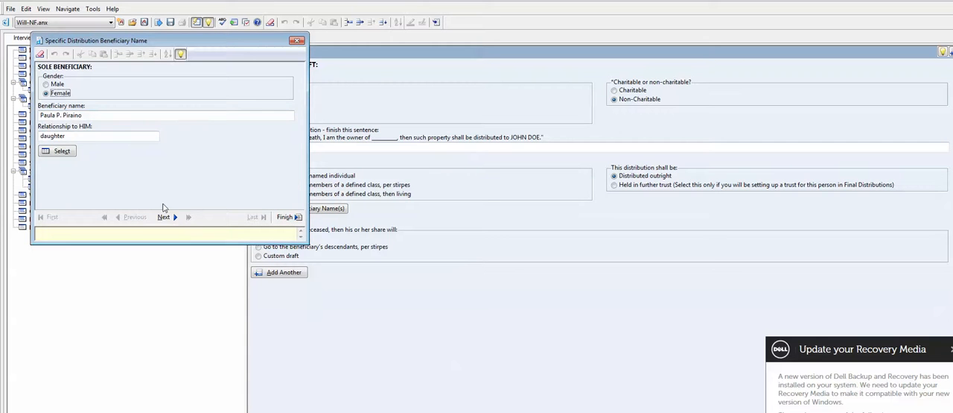
left_click(167, 216)
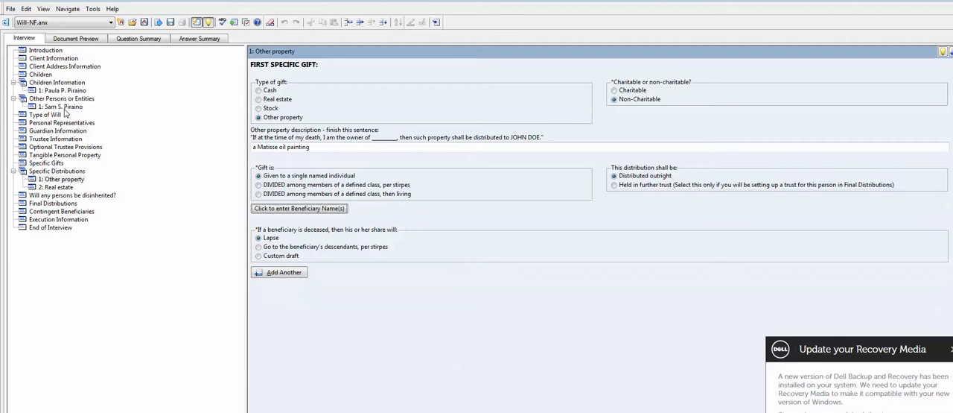
Examine the second specific gift, the real estate, and its sole beneficiary's details.
left_click(57, 187)
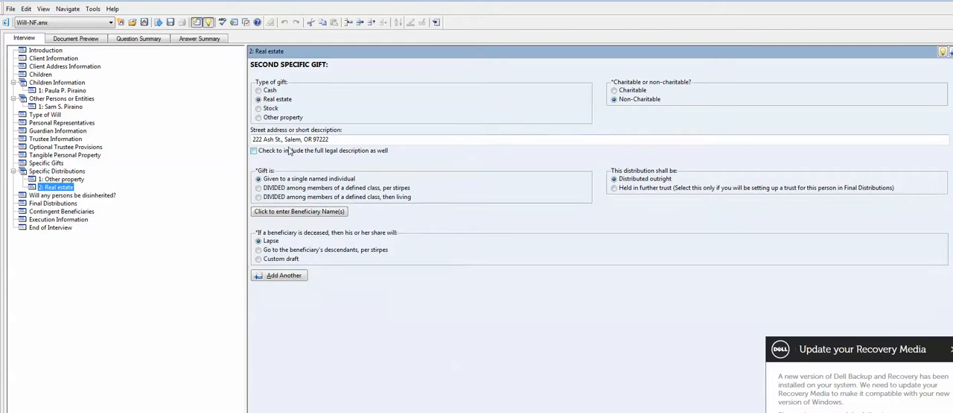
left_click(276, 213)
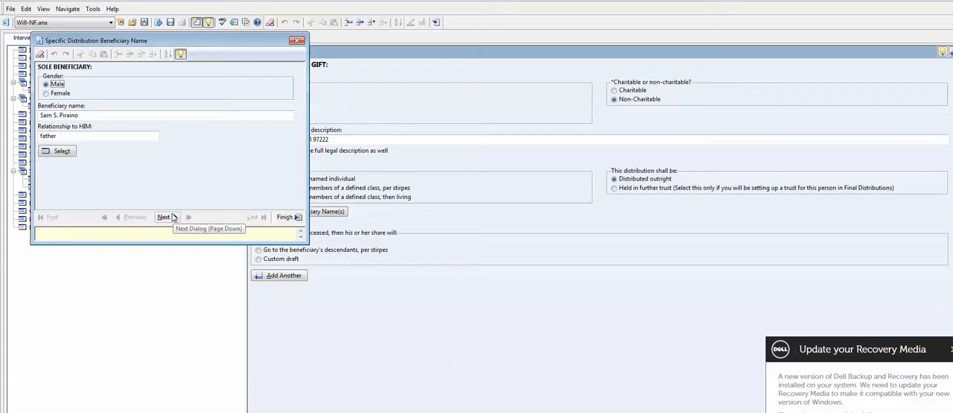
left_click(172, 217)
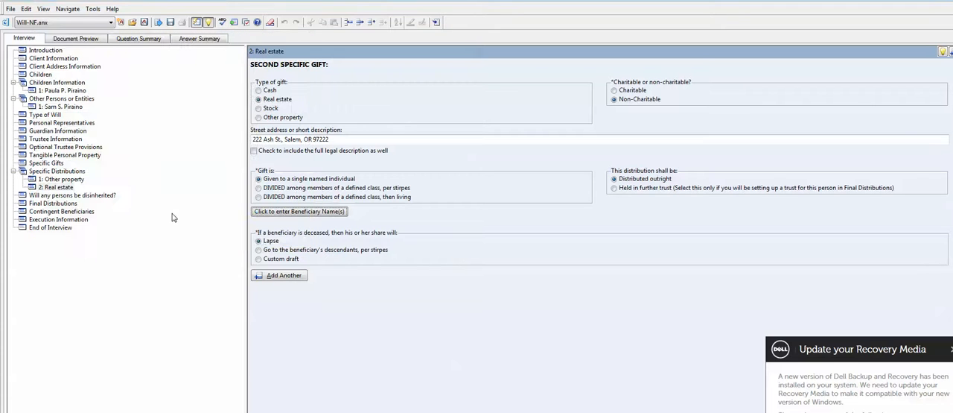
Dismiss the Dell notification, send the assembled will to Microsoft Word and save the answers to Will-NF.anx.
left_click(950, 349)
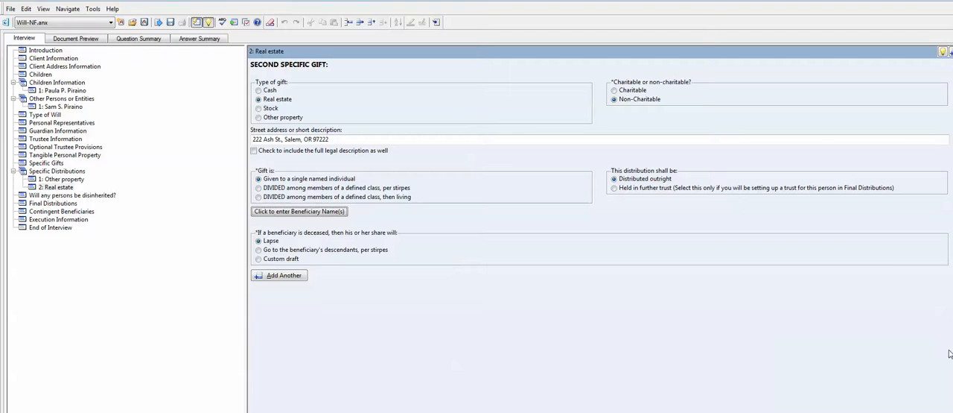
left_click(945, 411)
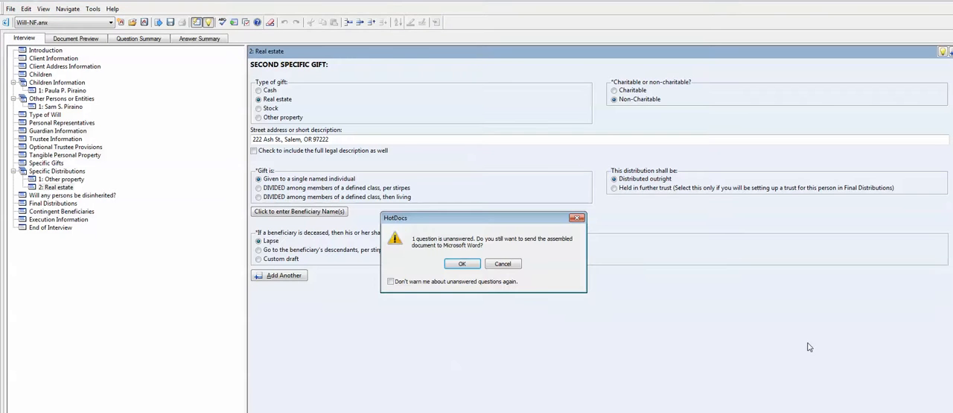
left_click(462, 264)
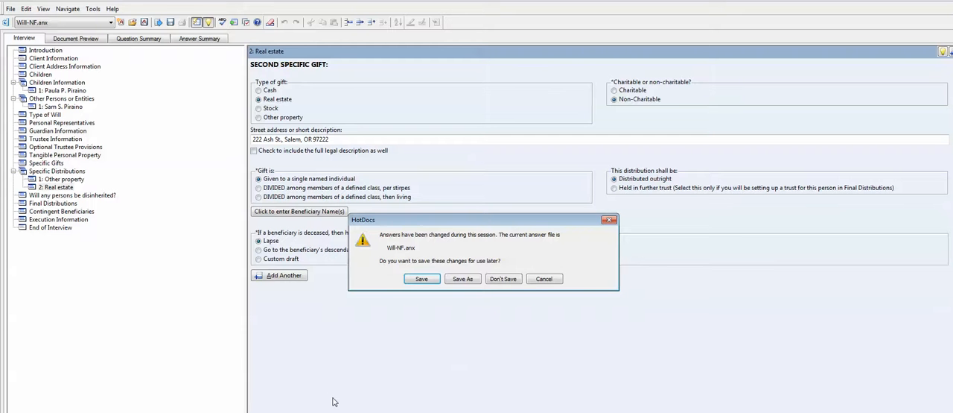
left_click(422, 278)
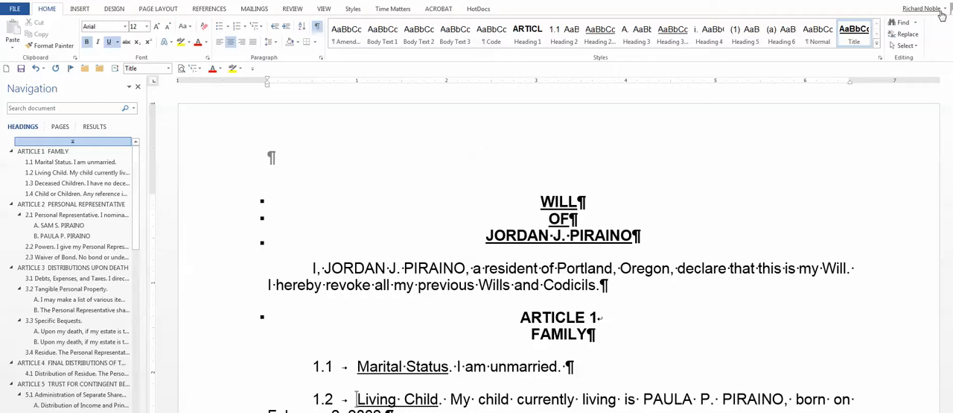
left_click(907, 8)
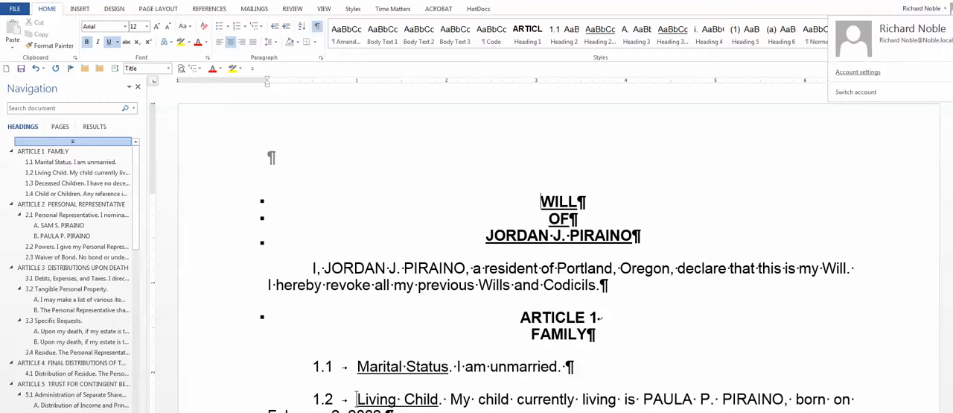
left_click(939, 2)
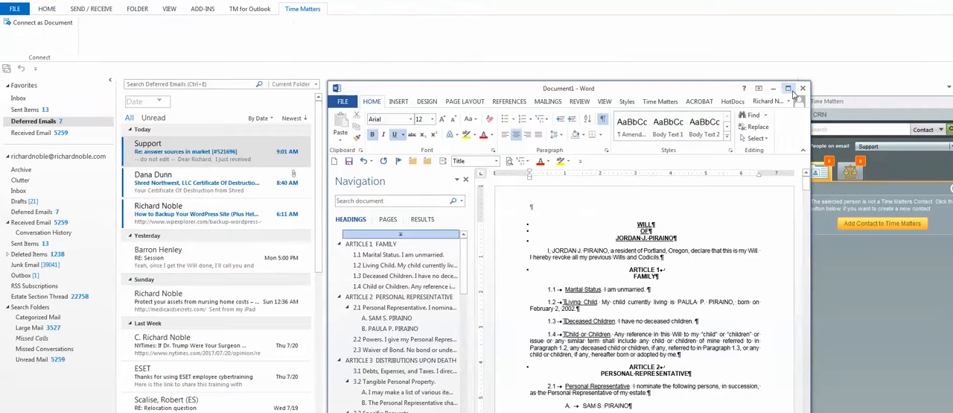
left_click(792, 91)
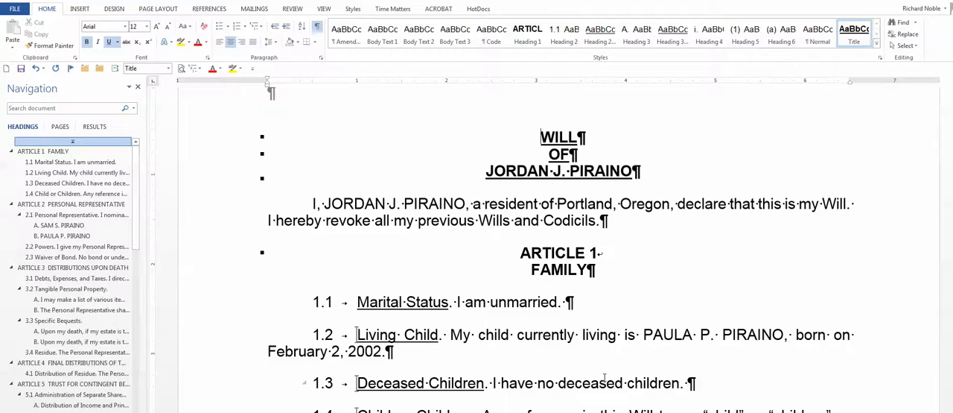
Review bequests A and B under section 3.3 Specific Bequests in the assembled will.
scroll(600, 379, "down", 3)
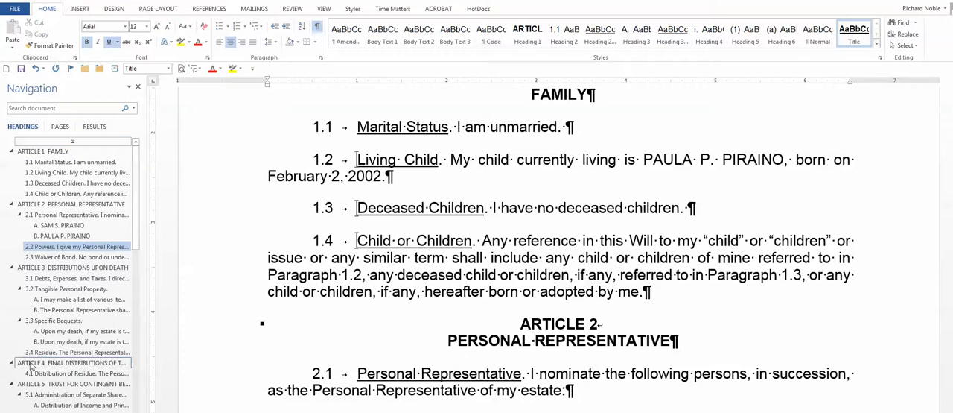
left_click(75, 331)
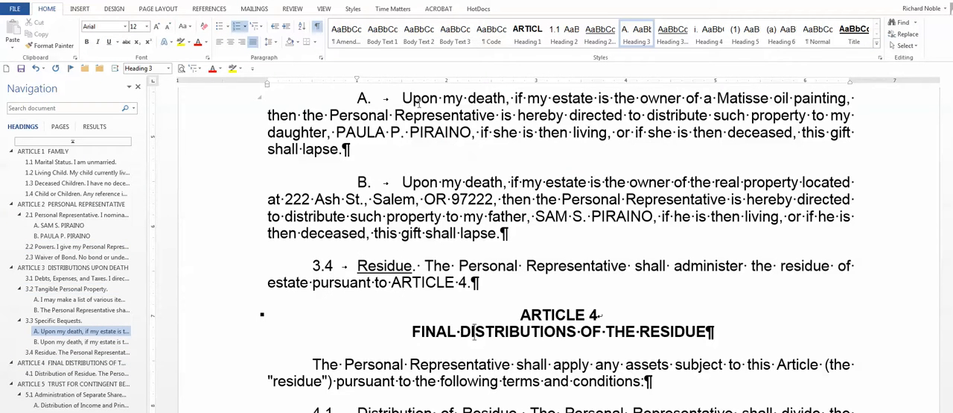
scroll(565, 110, "up", 1)
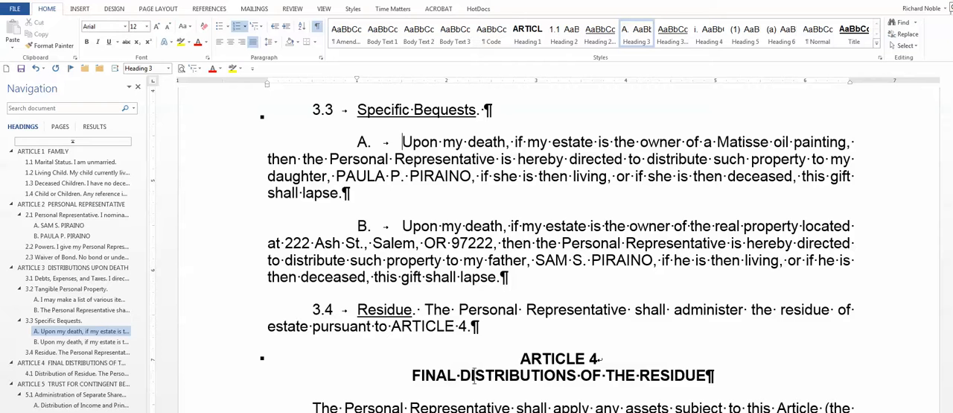
Close the assembled will in Word and the billing form PDF window in Internet Explorer.
left_click(951, 7)
left_click(483, 276)
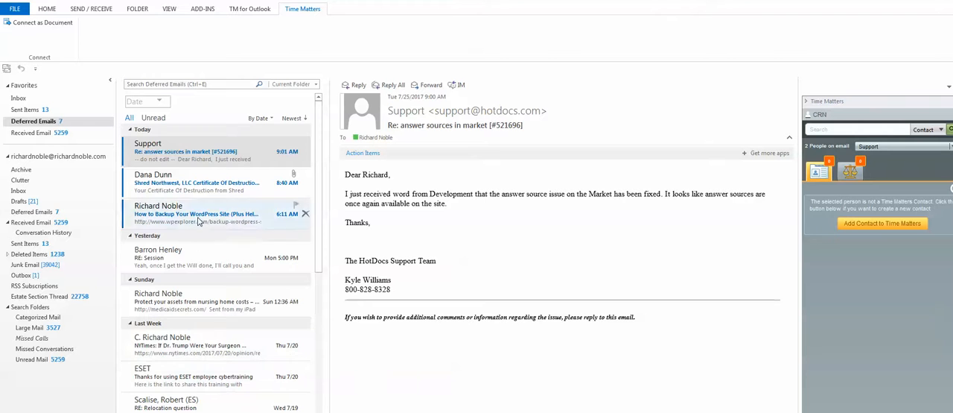
scroll(189, 252, "down", 1)
scroll(190, 252, "up", 1)
scroll(190, 252, "down", 3)
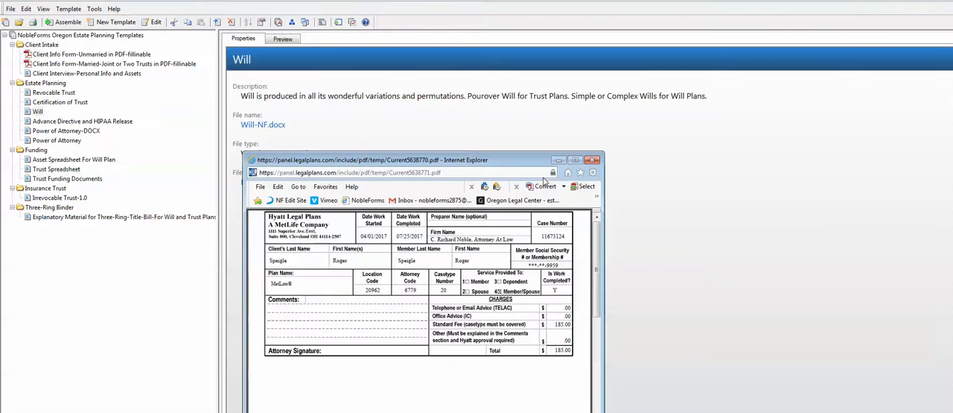
left_click(592, 160)
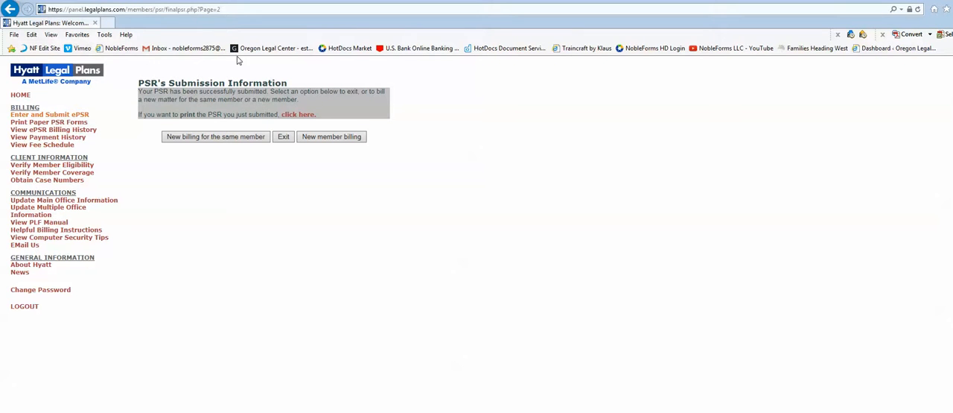
Open the bookmarked HotDocs Market site and sign in with the saved test account's e-mail and password.
left_click(342, 49)
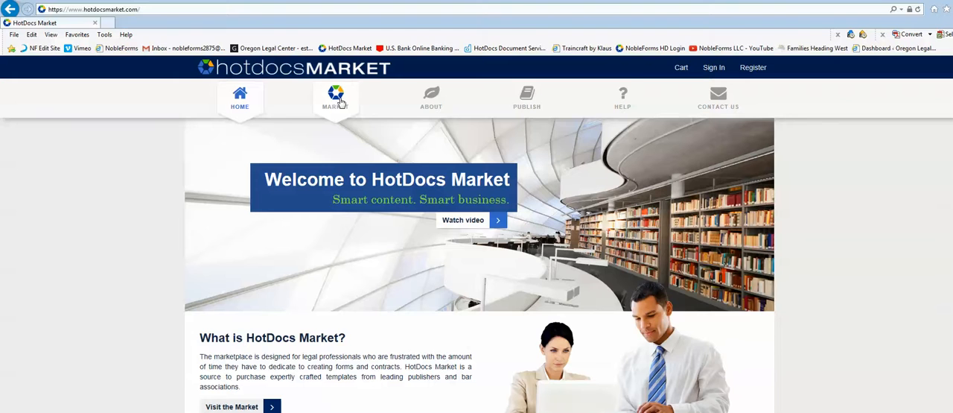
left_click(713, 69)
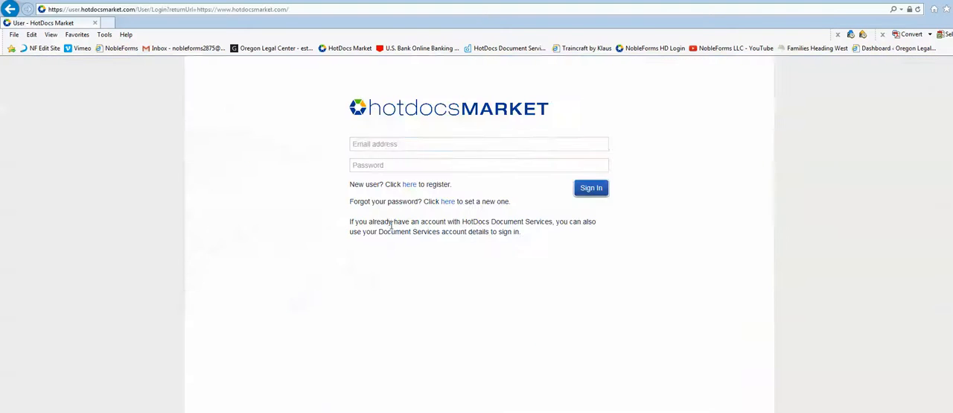
type("r")
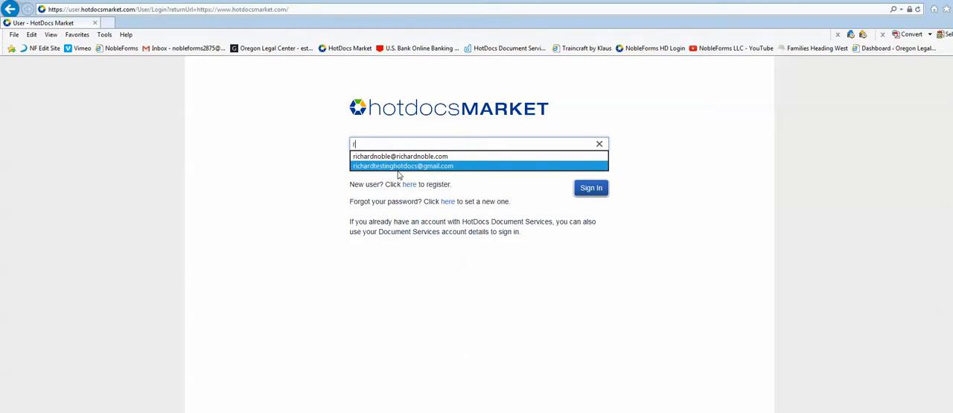
left_click(401, 166)
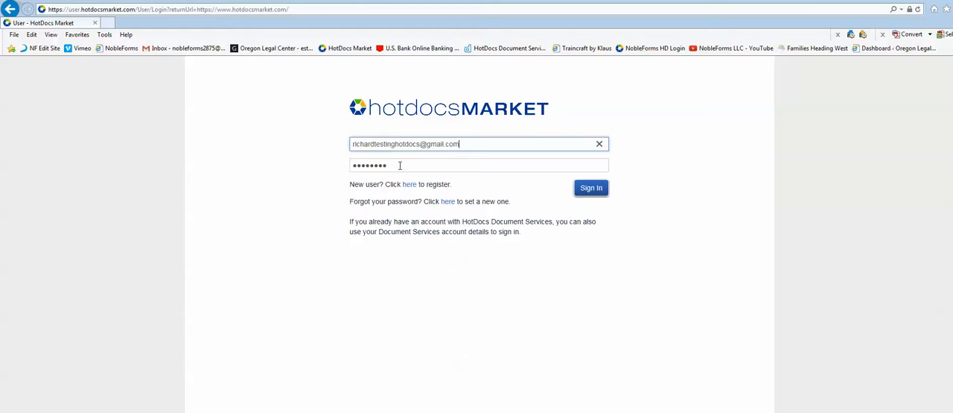
left_click(592, 189)
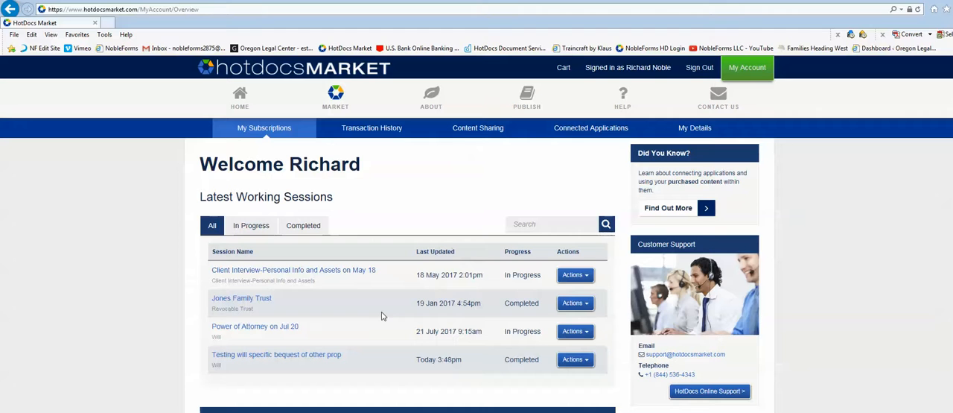
Open the working session "Testing will specific bequest of other prop" and review the client, child and other-person answers.
left_click(261, 356)
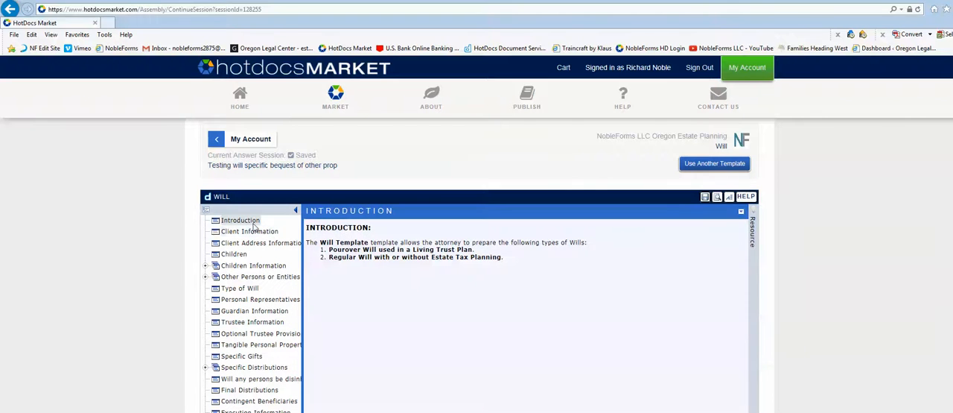
left_click(248, 232)
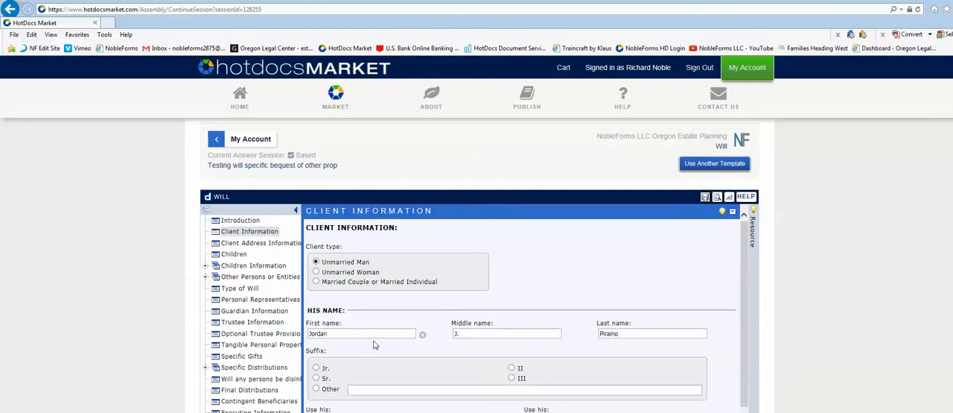
left_click(236, 255)
left_click(240, 271)
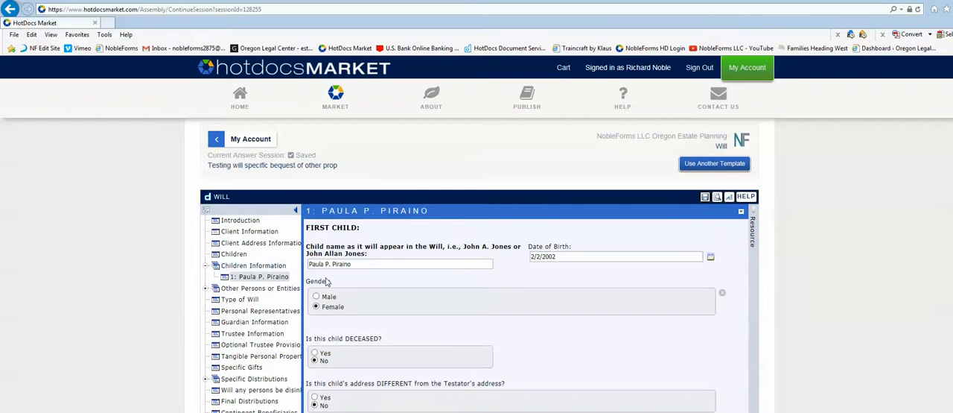
left_click(234, 289)
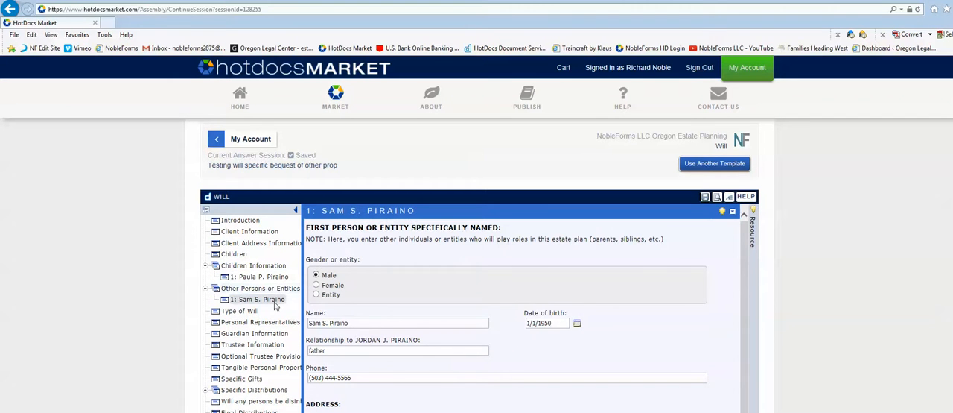
Examine the Specific Gifts answer and both specific distributions, Other property and Real estate, in the online will interview.
left_click(241, 379)
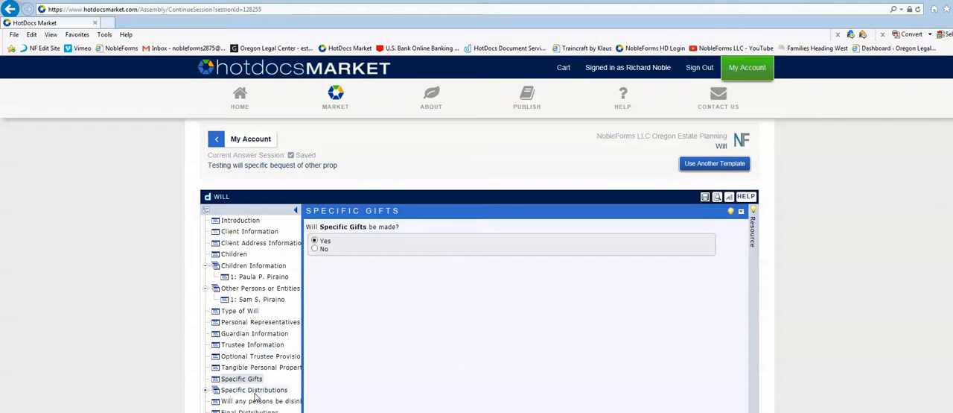
left_click(257, 391)
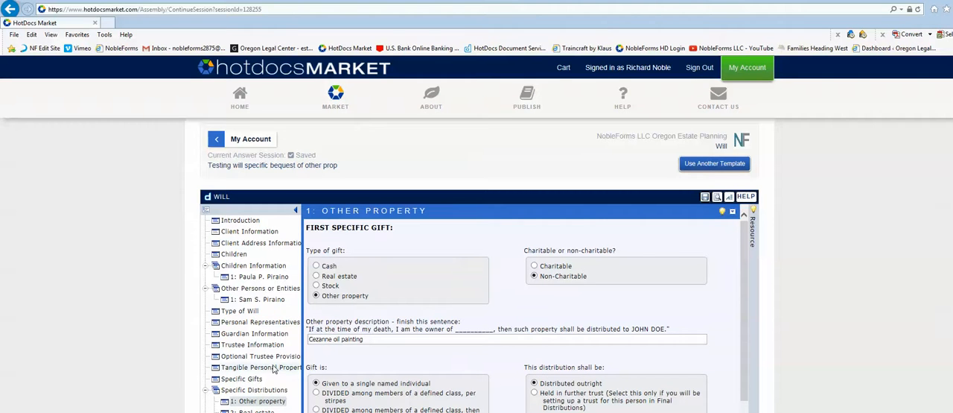
scroll(272, 369, "down", 1)
left_click(254, 346)
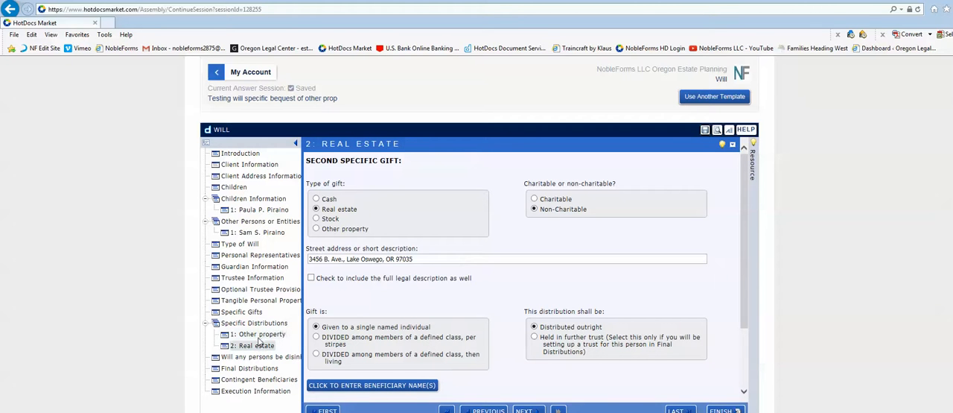
In the Other property gift, pick the client's child from the answer source as the sole beneficiary.
left_click(255, 335)
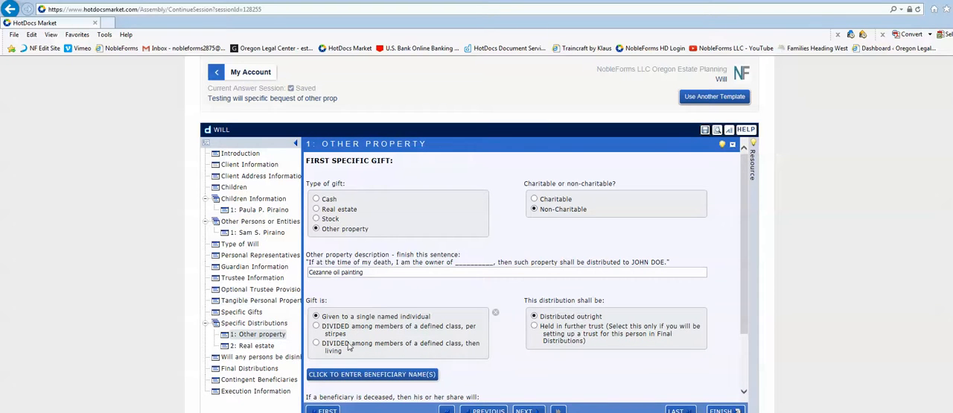
left_click(367, 382)
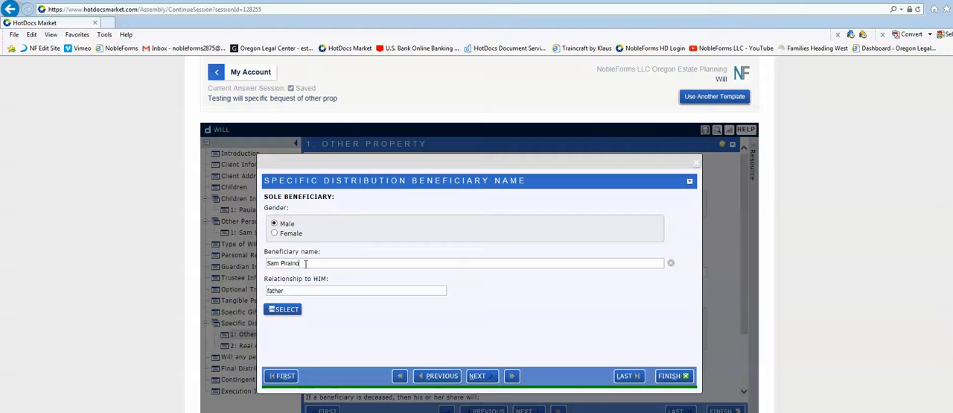
left_click(283, 309)
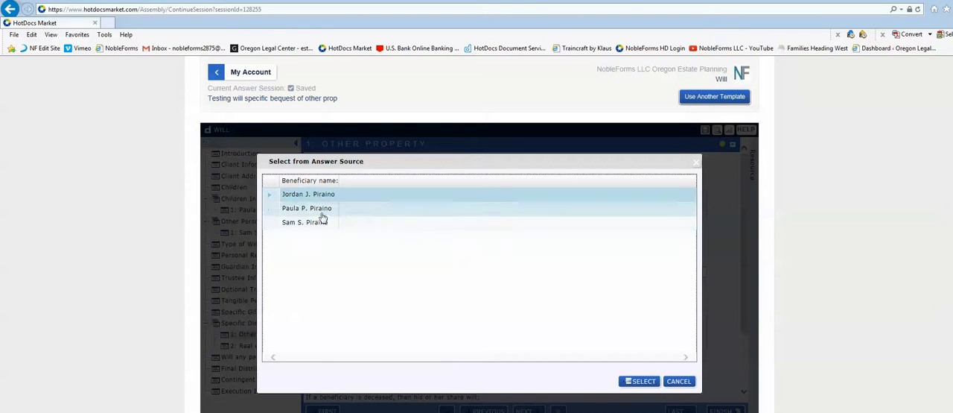
left_click(317, 211)
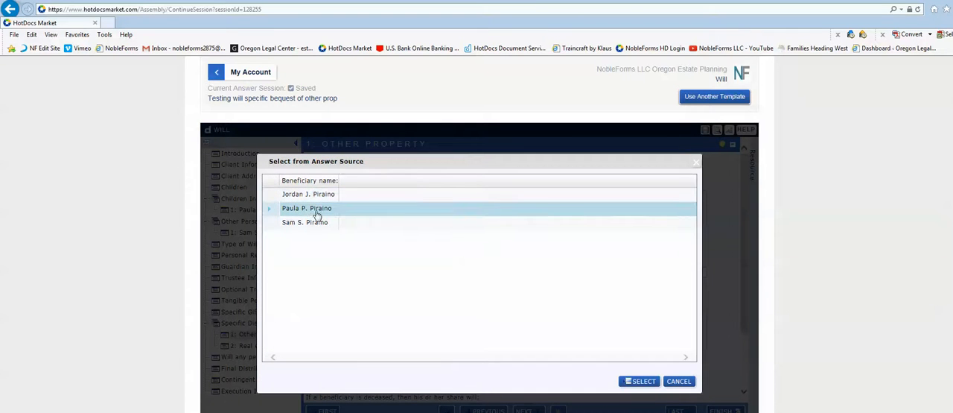
left_click(641, 381)
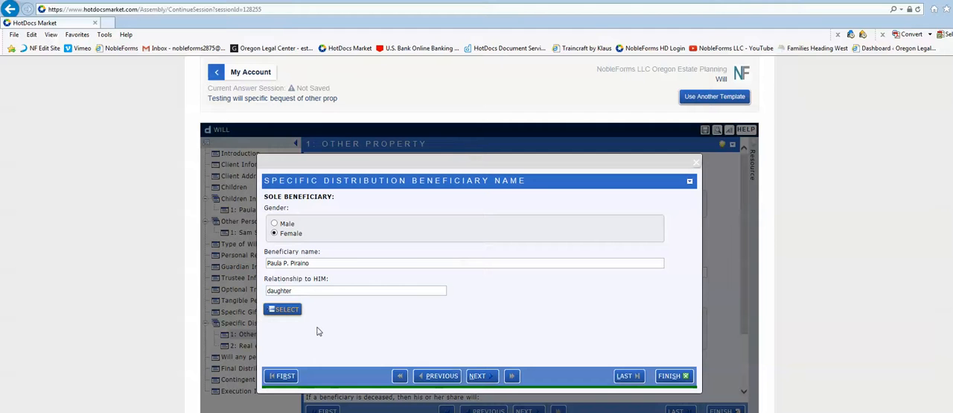
left_click(478, 376)
In the Real estate gift, replace the sole beneficiary with the client's father from the answer source.
left_click(257, 346)
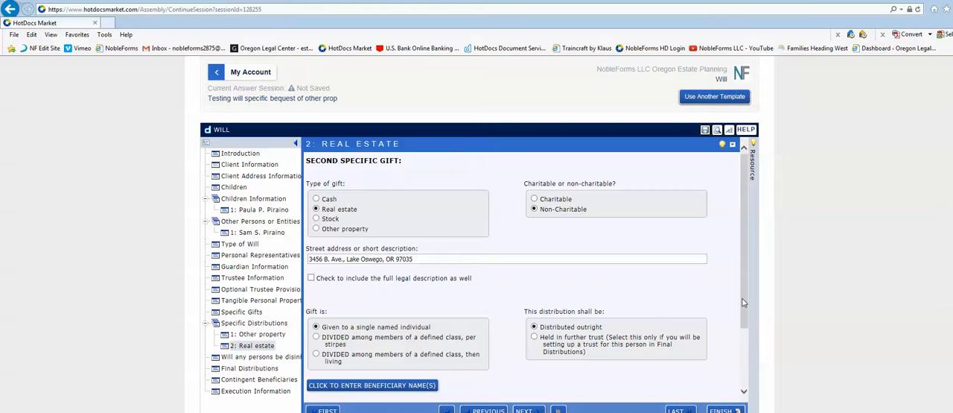
scroll(713, 321, "down", 1)
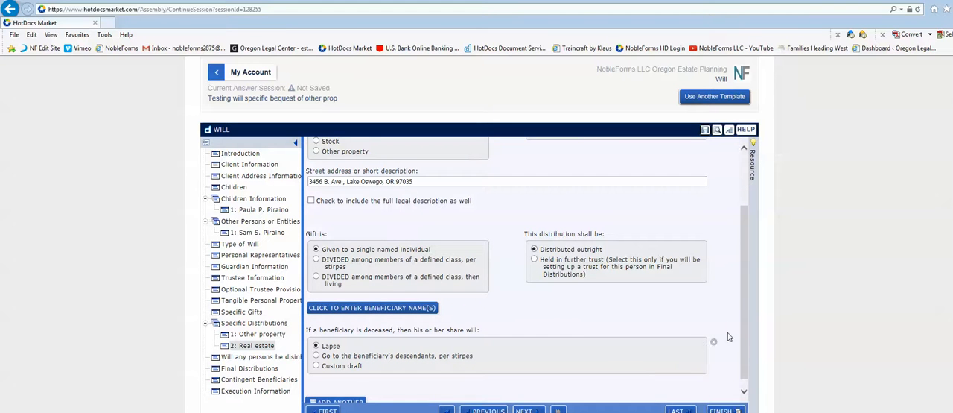
scroll(744, 338, "down", 1)
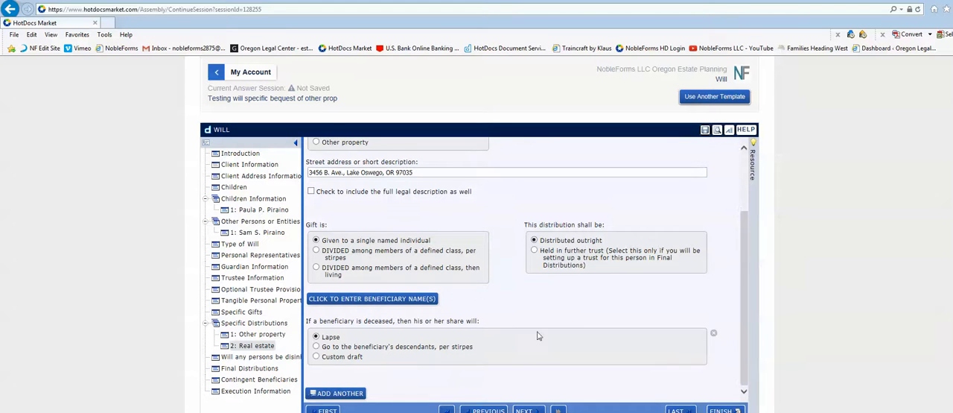
left_click(394, 301)
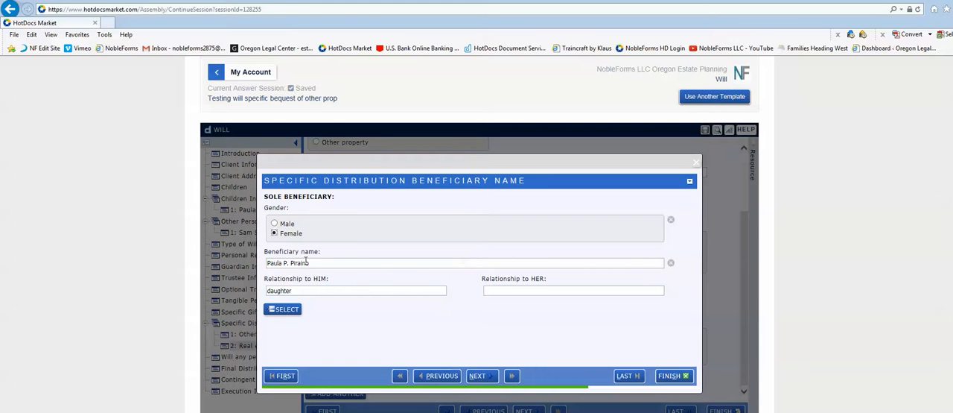
left_click(283, 308)
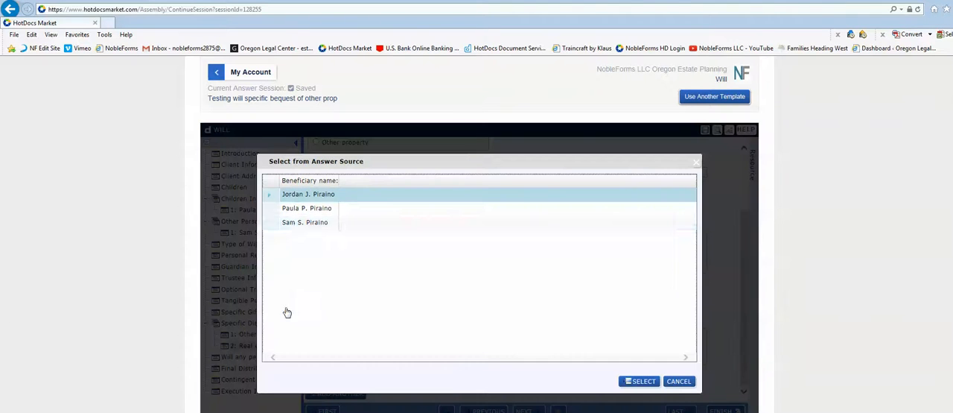
left_click(295, 223)
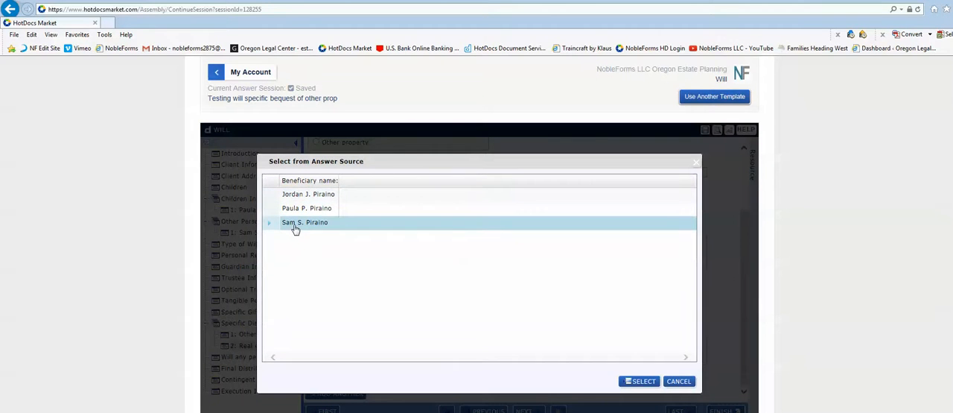
left_click(640, 381)
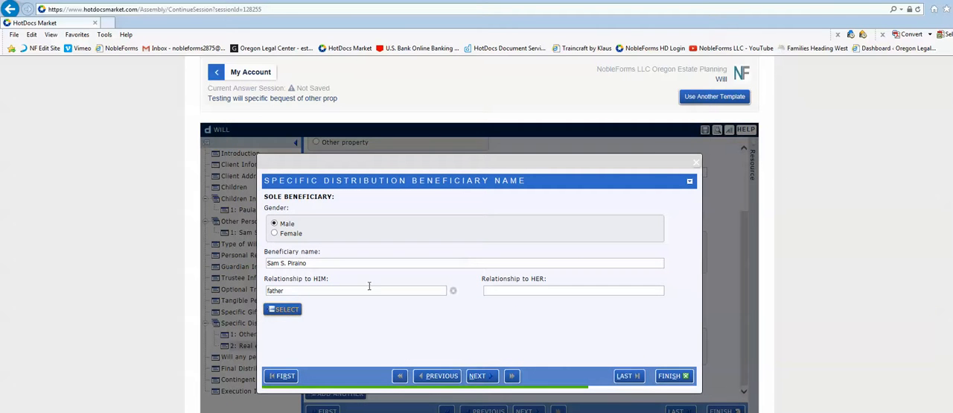
left_click(483, 378)
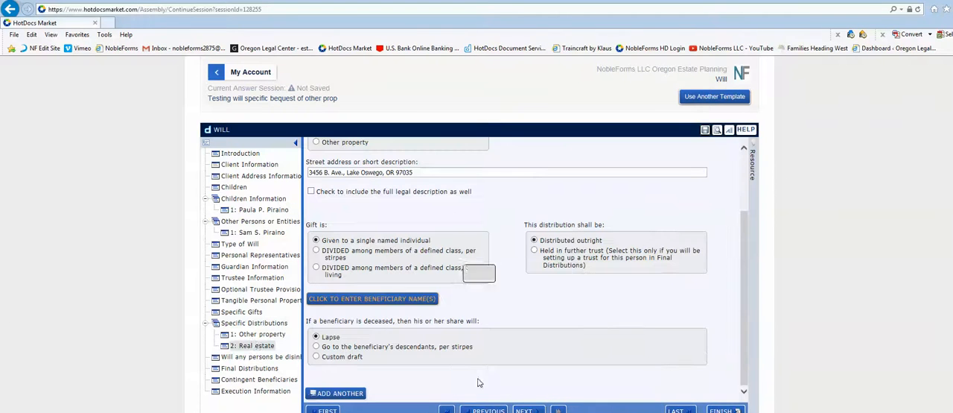
Reopen the Other property gift and check its sole beneficiary's name, gender and relationship.
left_click(257, 335)
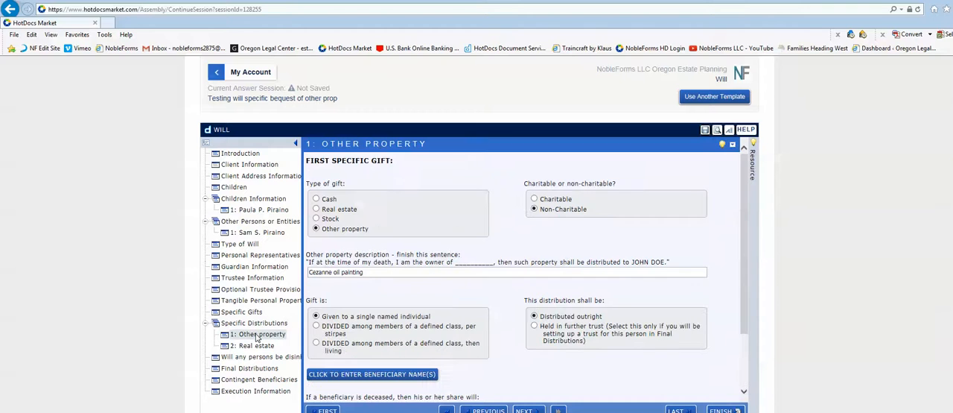
left_click(328, 374)
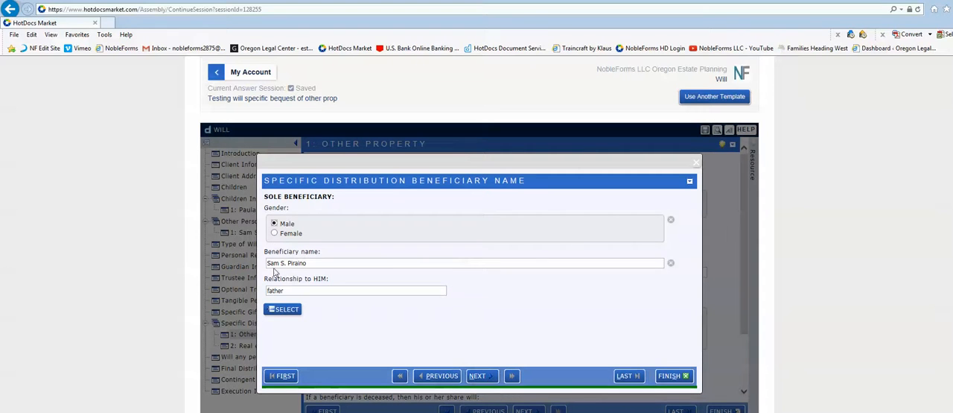
left_click(490, 377)
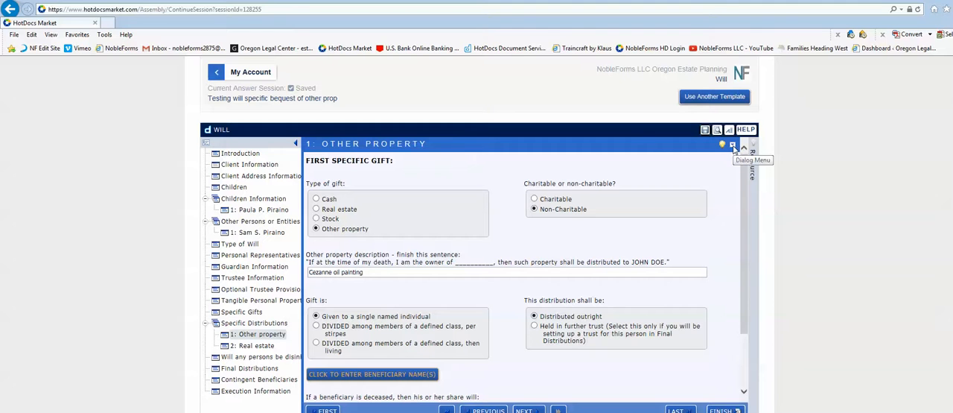
View the resource help for the type of gift and charitable questions, closing it when read.
left_click(704, 130)
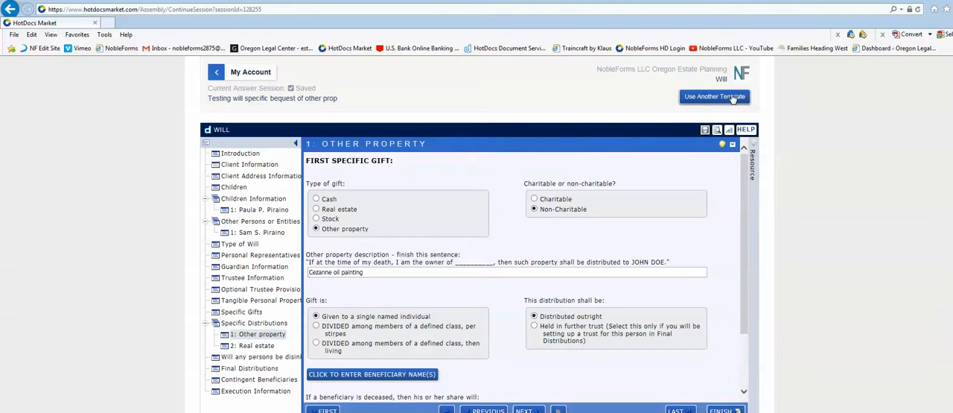
right_click(630, 179)
left_click(486, 220)
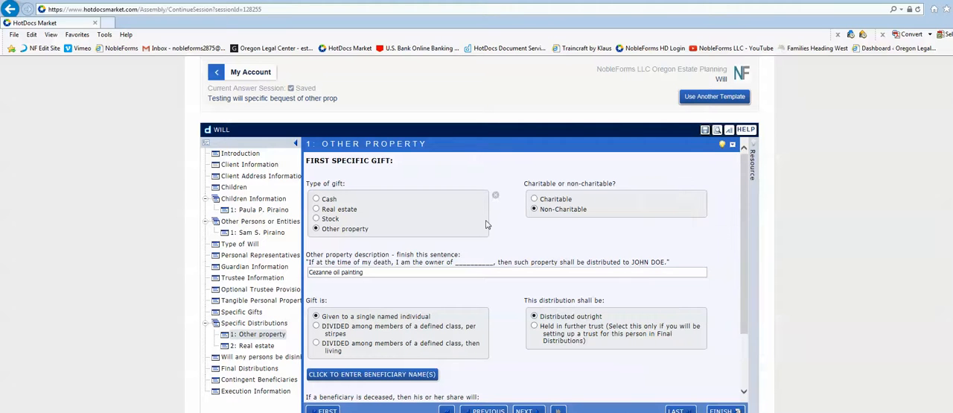
left_click(724, 146)
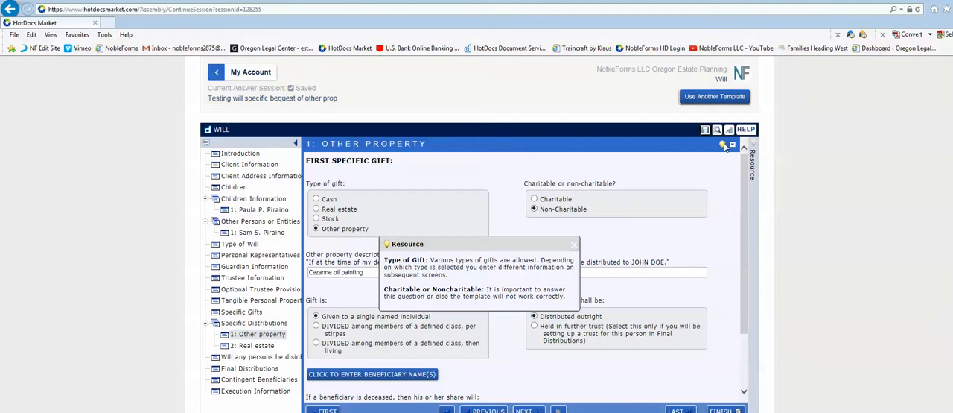
left_click(573, 245)
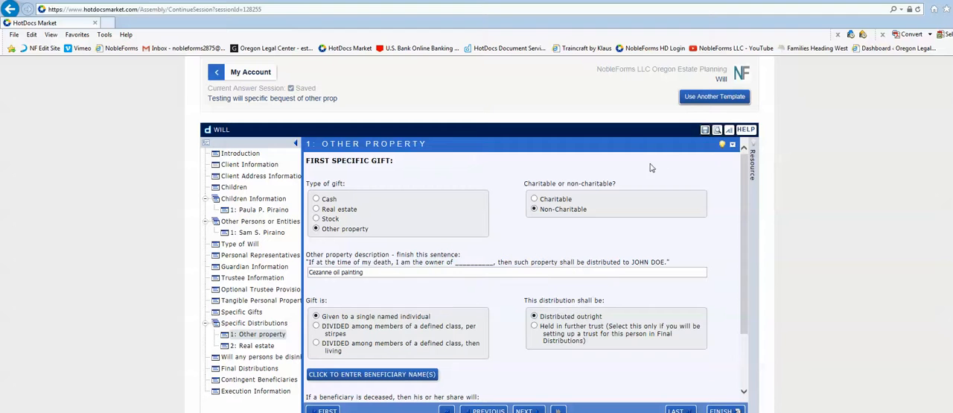
Delete both specific distribution repetitions, Other property and Real estate.
left_click(734, 144)
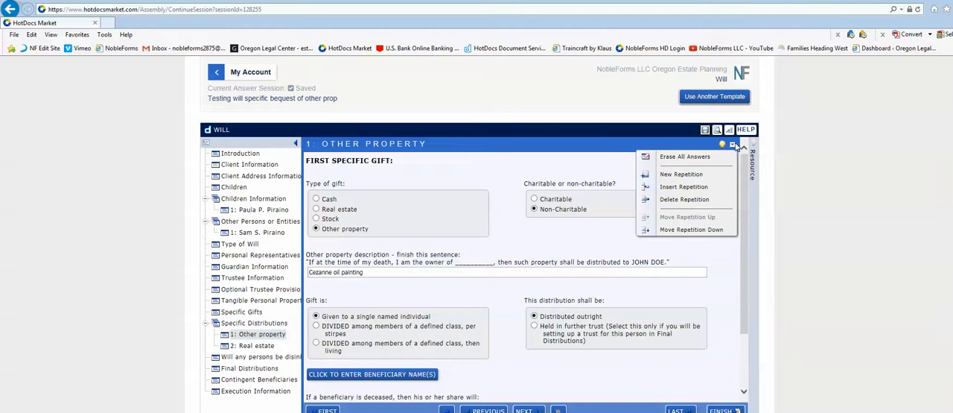
left_click(683, 200)
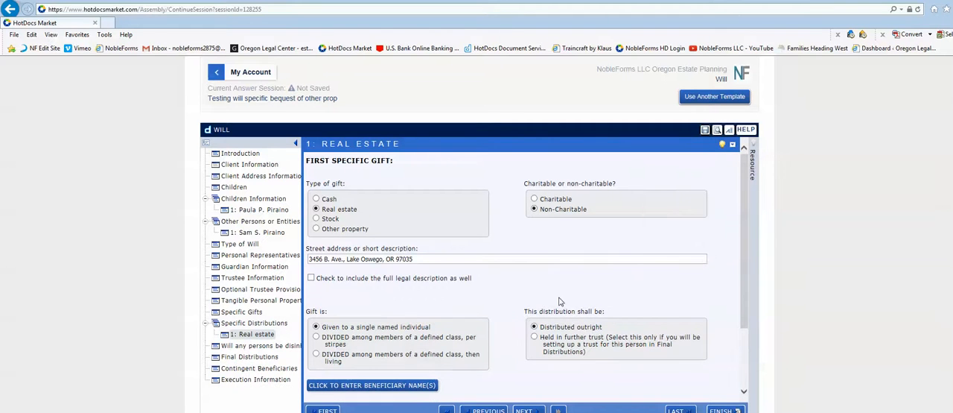
left_click(733, 144)
left_click(691, 199)
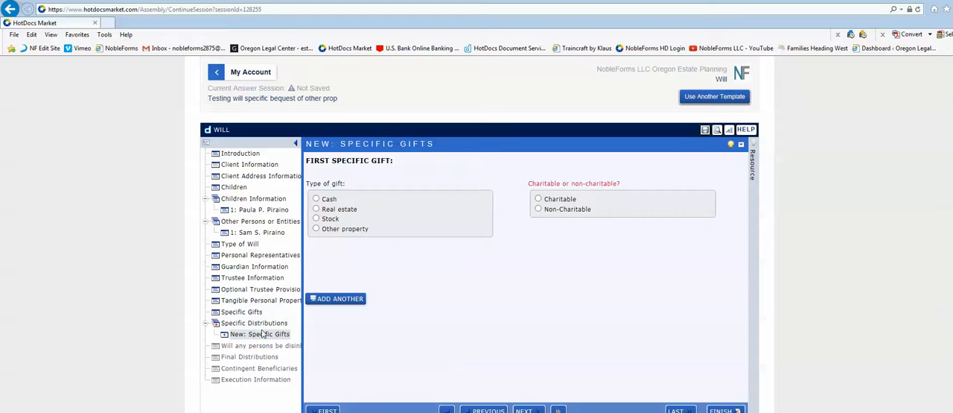
Define the first specific gift as Other property, "Matisse oil painting", non-charitable and given to a single named individual.
left_click(316, 230)
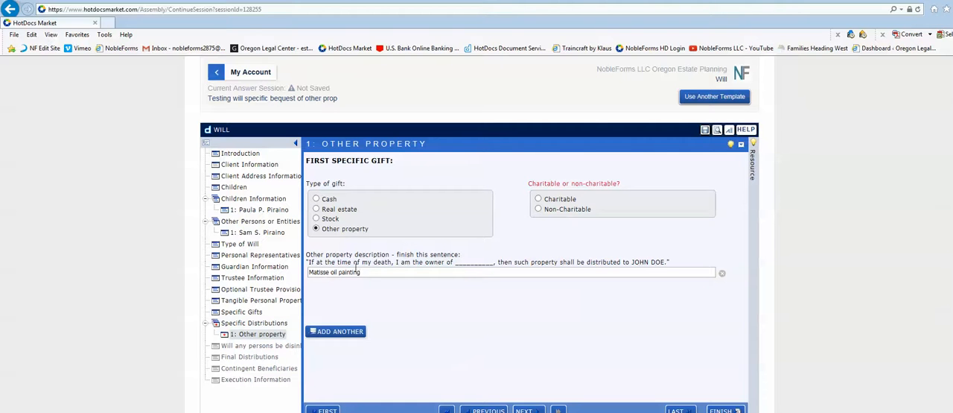
left_click(537, 208)
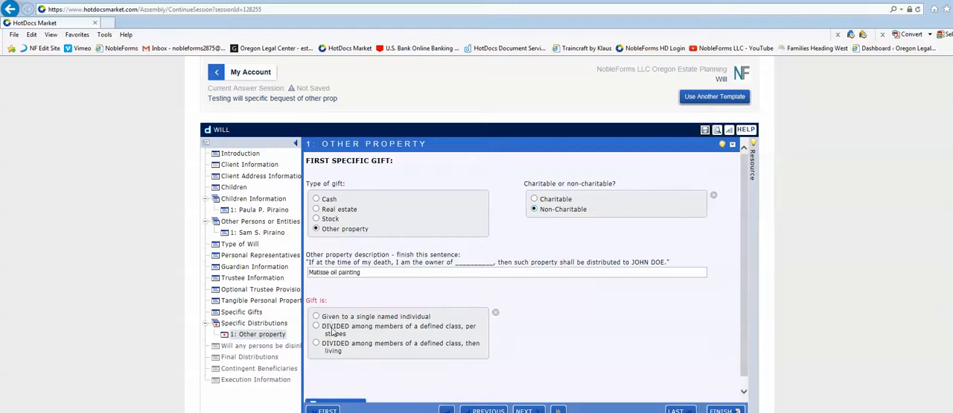
scroll(405, 298, "down", 3)
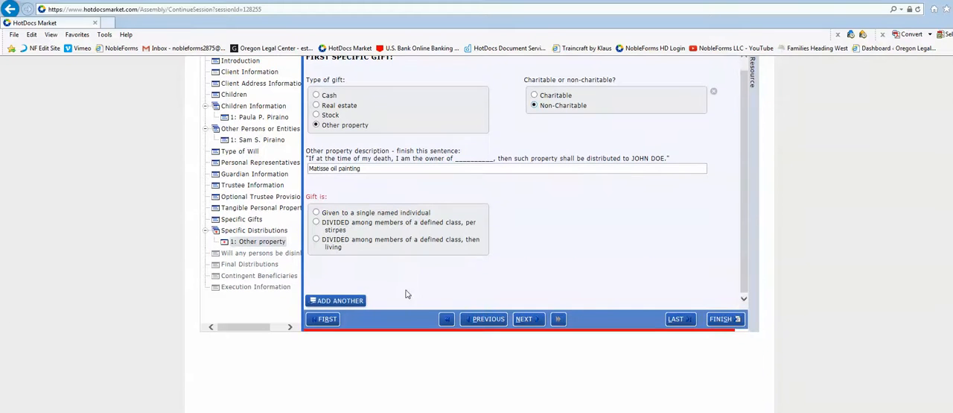
left_click(317, 212)
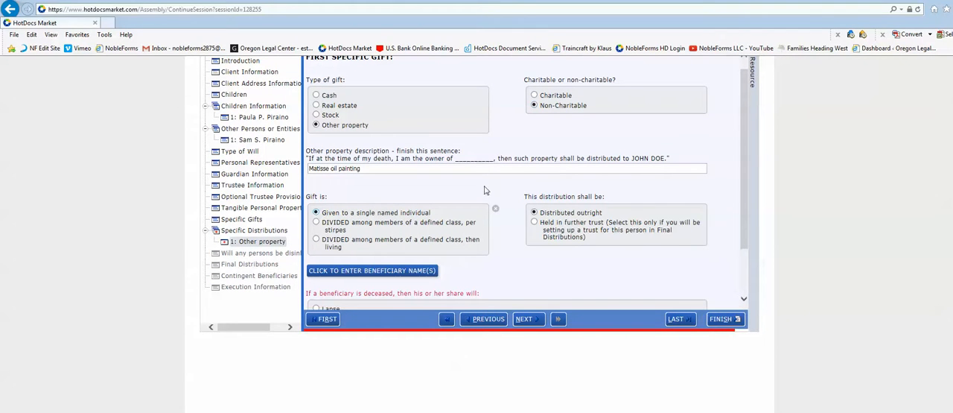
Enter the beneficiary's name manually with relationship "daughter", and make the share lapse if the beneficiary is deceased.
left_click(341, 274)
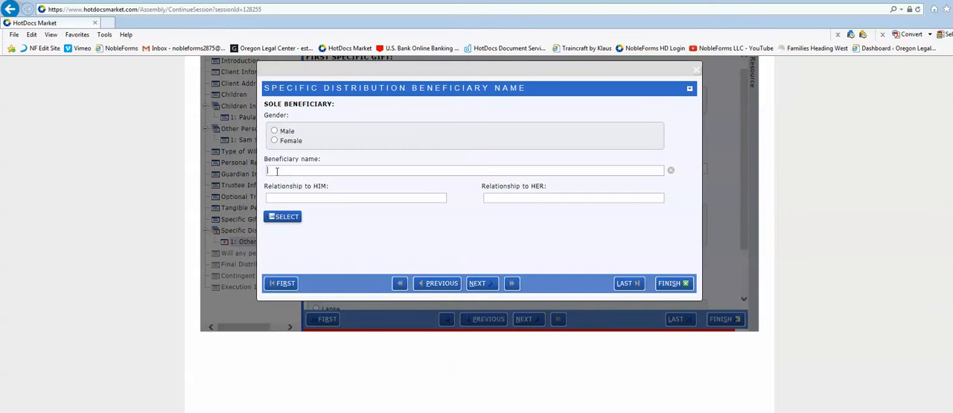
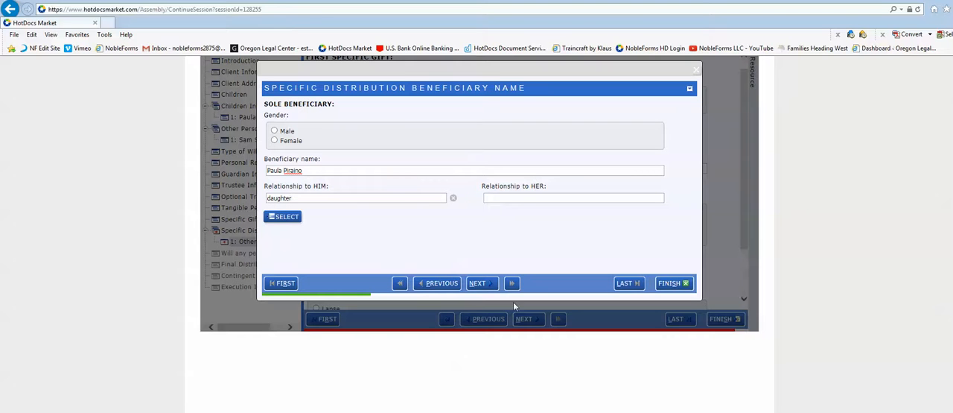
left_click(479, 283)
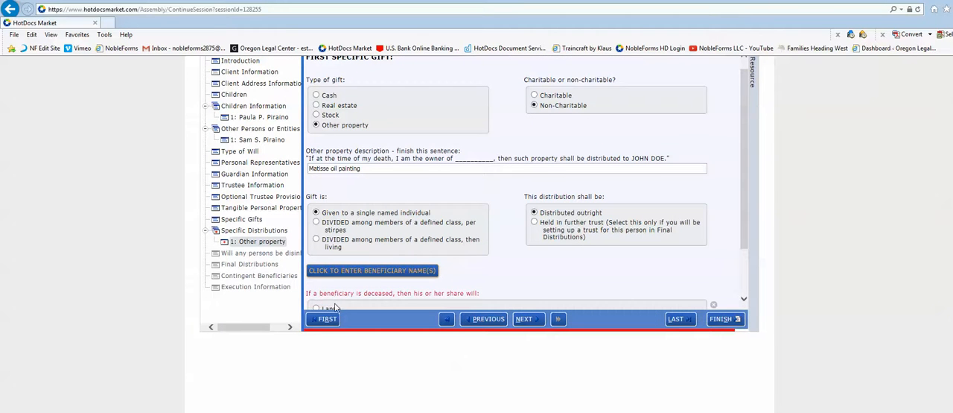
scroll(303, 287, "down", 1)
left_click(317, 269)
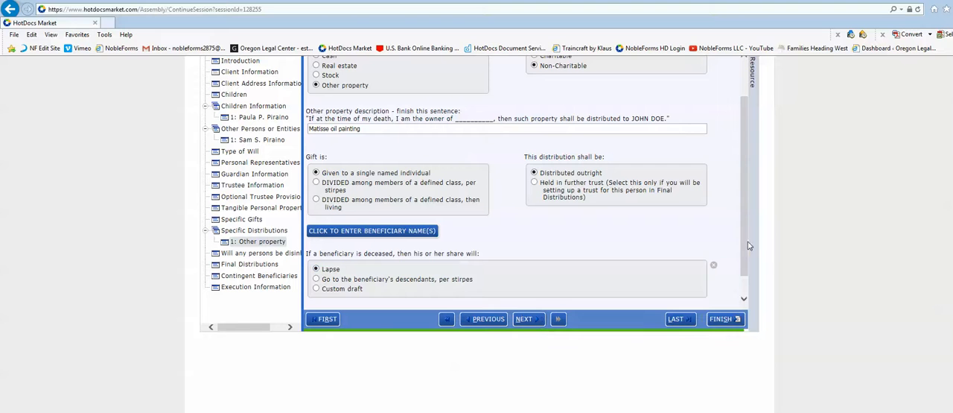
scroll(740, 286, "down", 1)
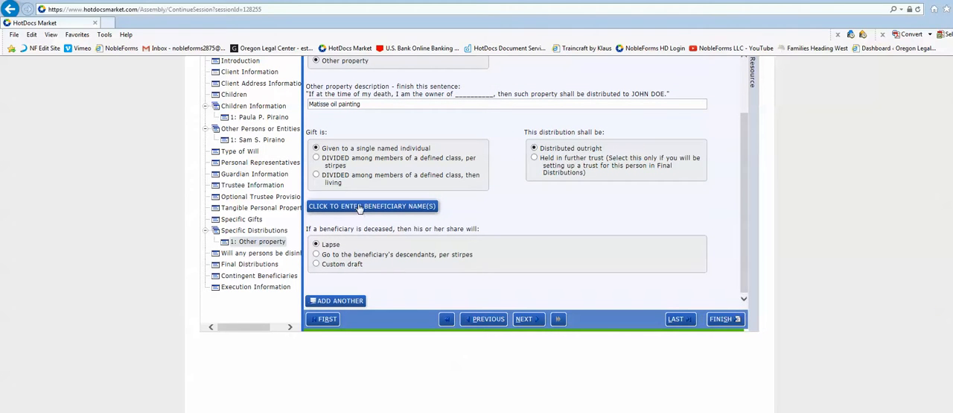
Add a second specific gift of Real estate with its street address, non-charitable and given to a single named individual.
left_click(340, 301)
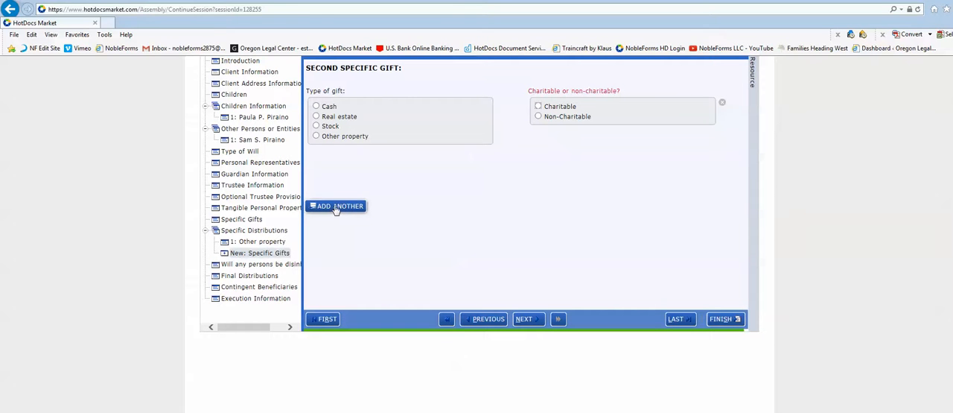
left_click(316, 117)
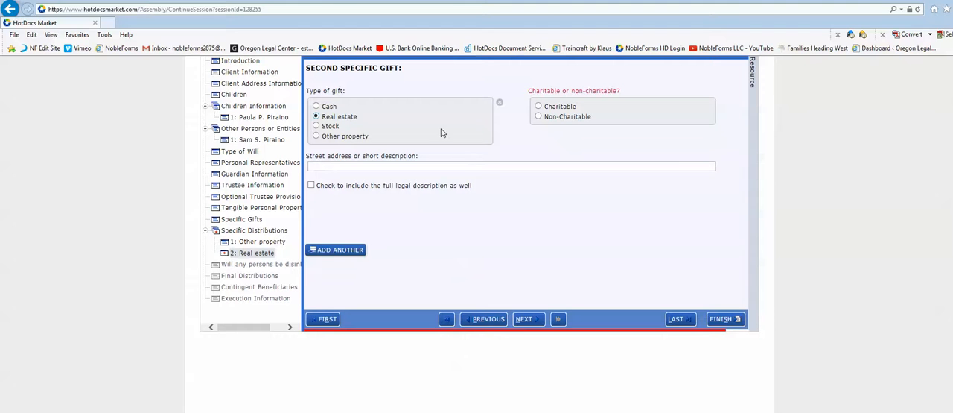
left_click(538, 108)
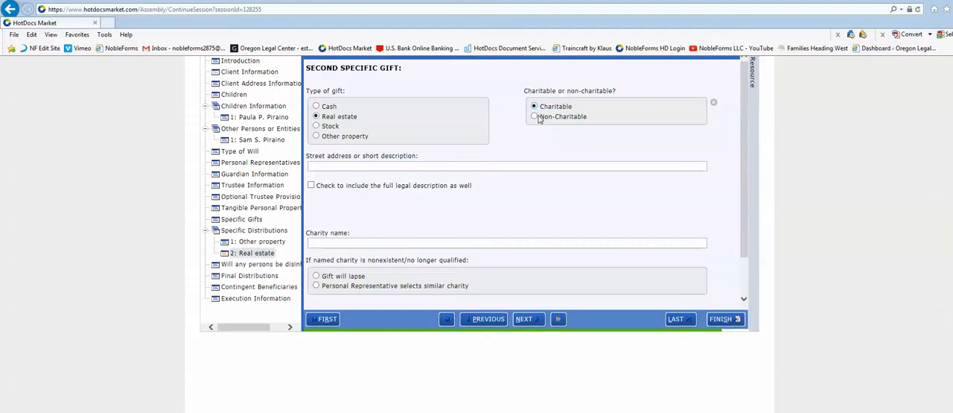
left_click(537, 117)
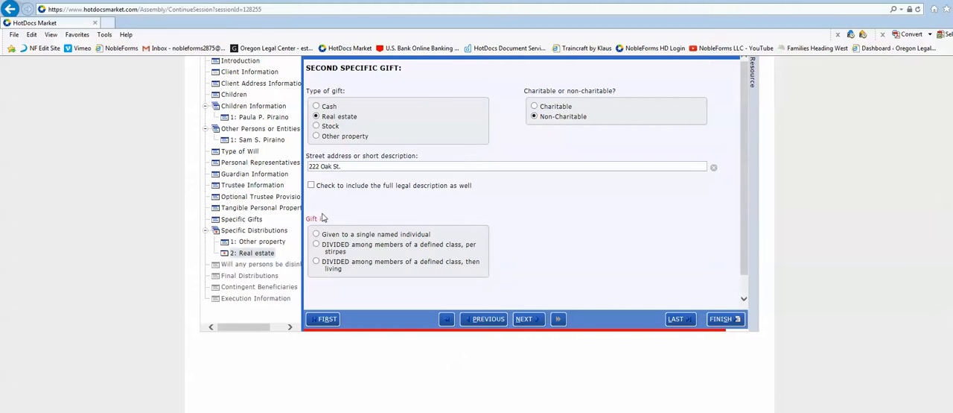
left_click(318, 235)
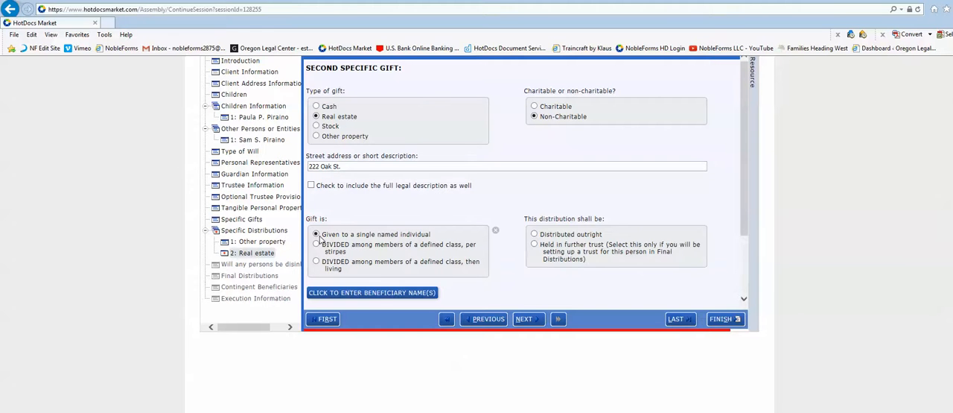
Check the sole beneficiary entry of the second gift and close it without changes.
left_click(390, 294)
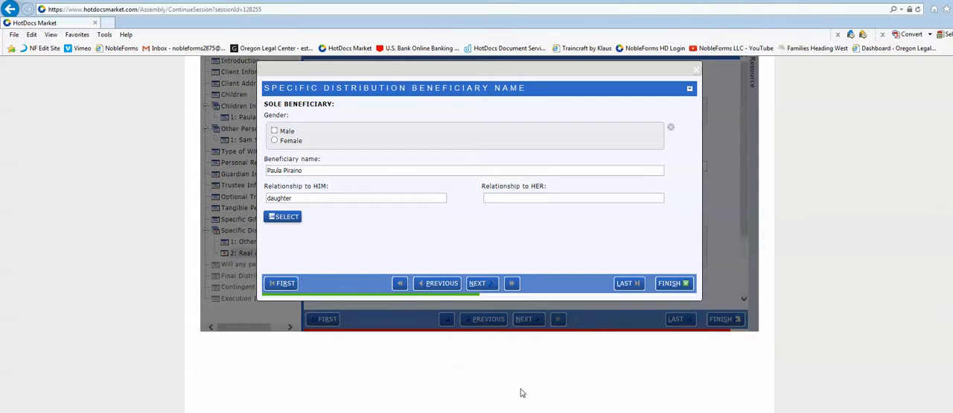
key("Escape")
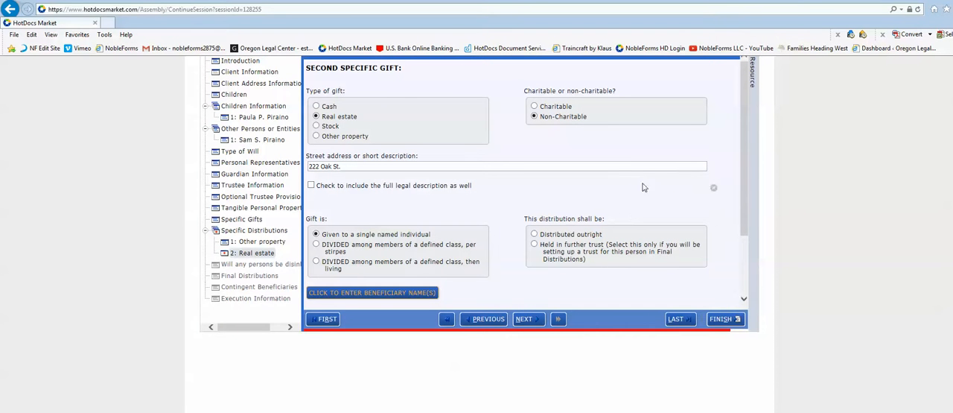